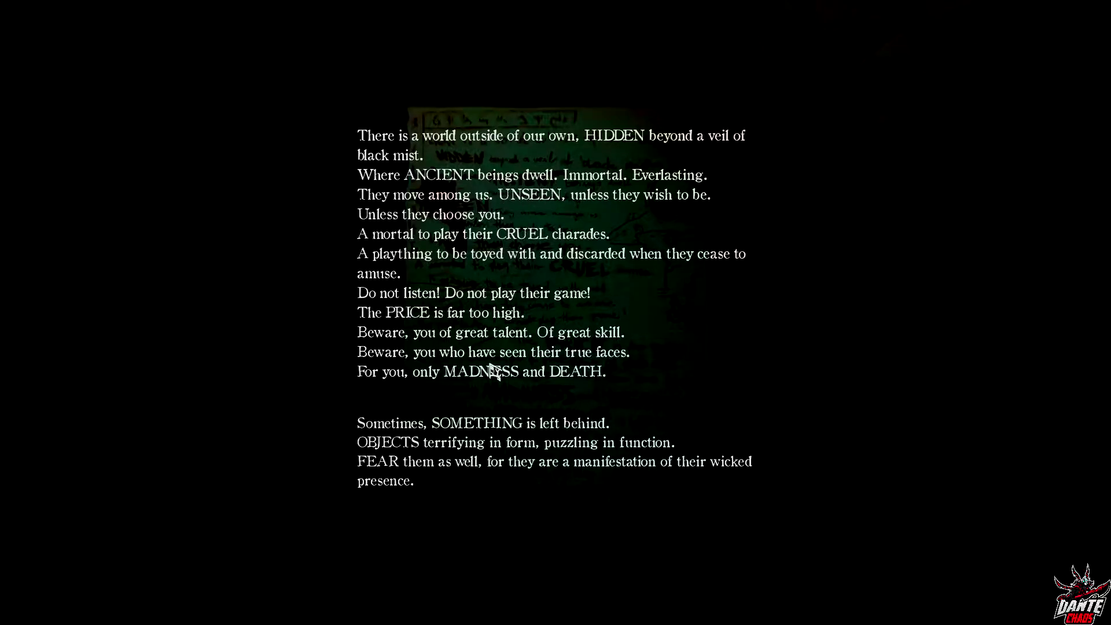
{"action": "right_click", "coordinate": [581, 366]}
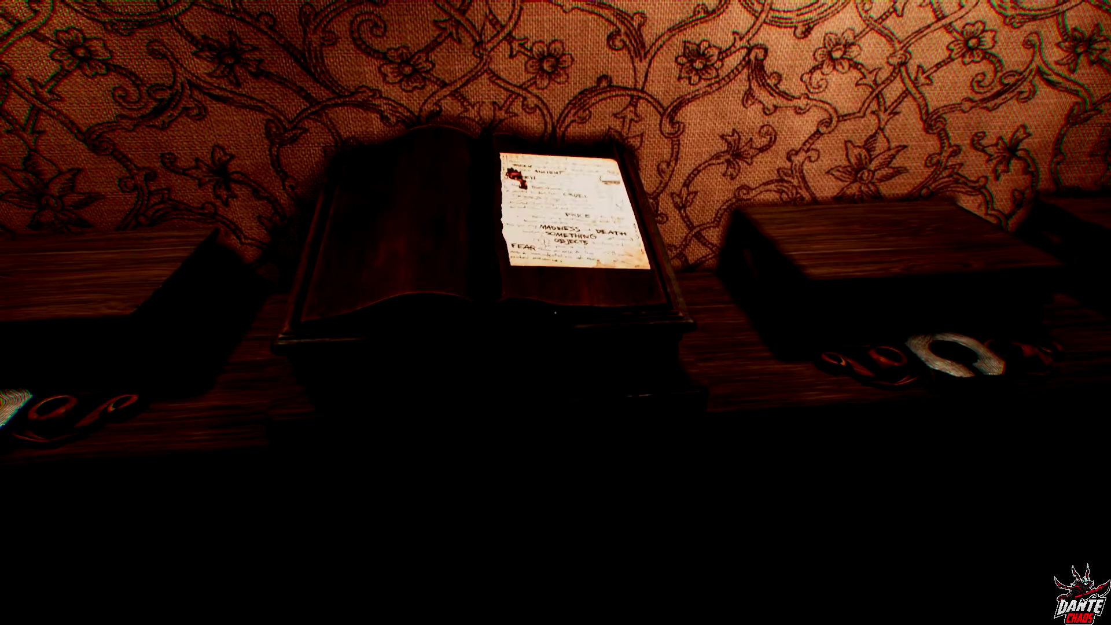
{"action": "key", "text": "w"}
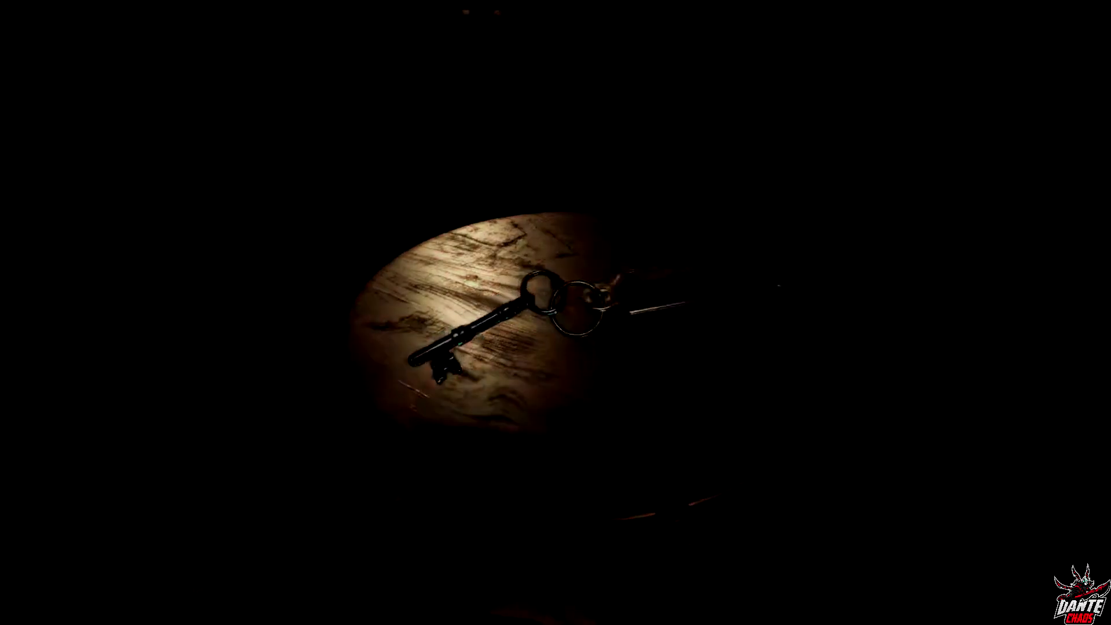
{"action": "right_click", "coordinate": [509, 479]}
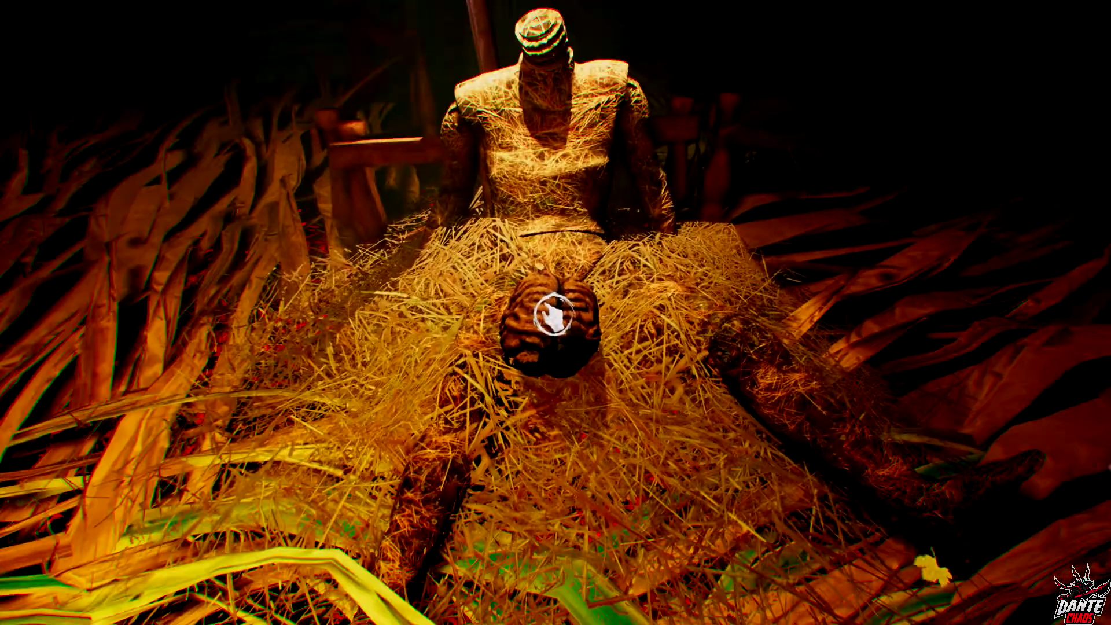
{"action": "left_click", "coordinate": [553, 314]}
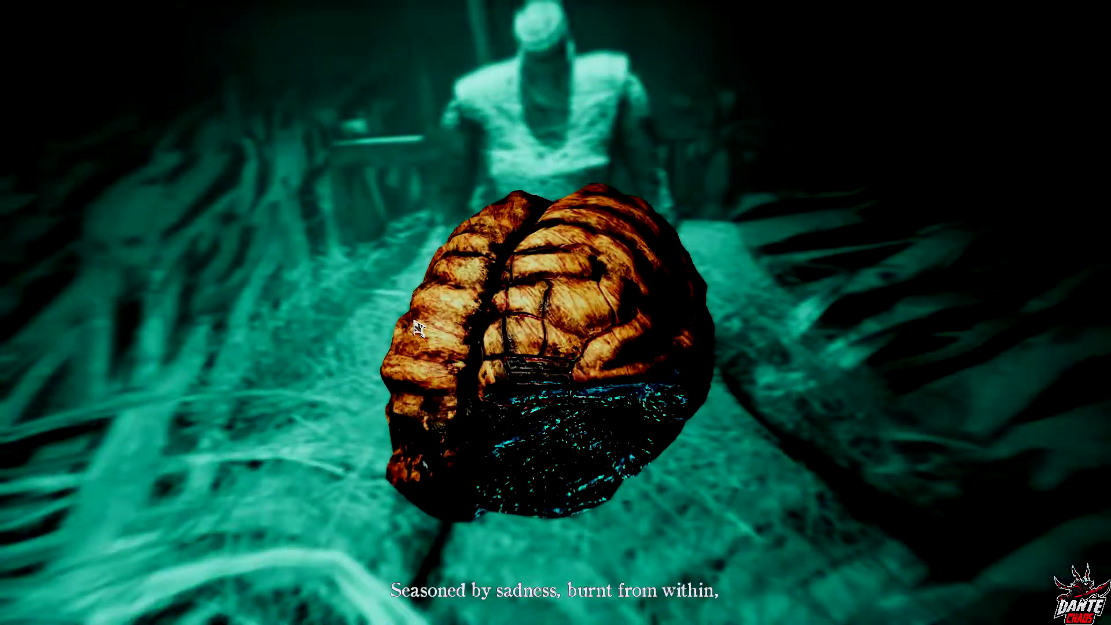